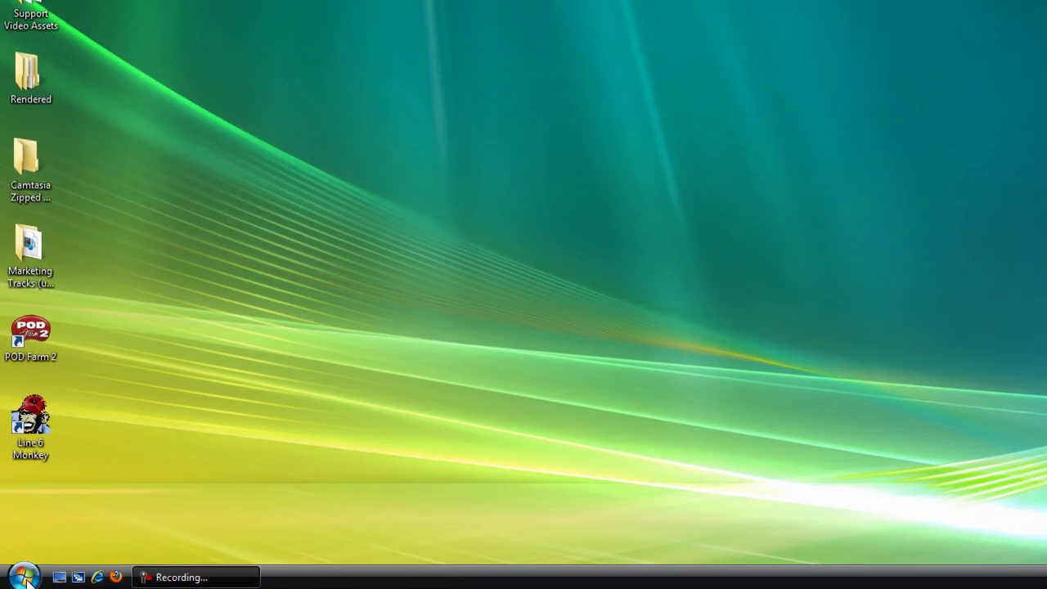
# Step: Launch Line 6 License Manager from the Line 6 Tools programs with the Customer access group, and reposition its window
pyautogui.click(17, 581)
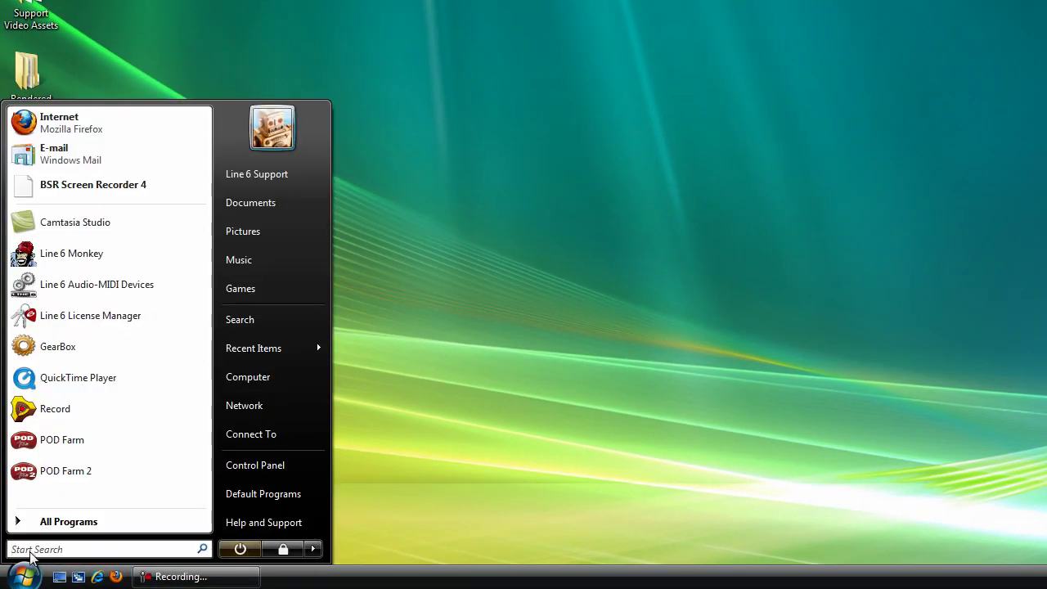
pyautogui.click(41, 522)
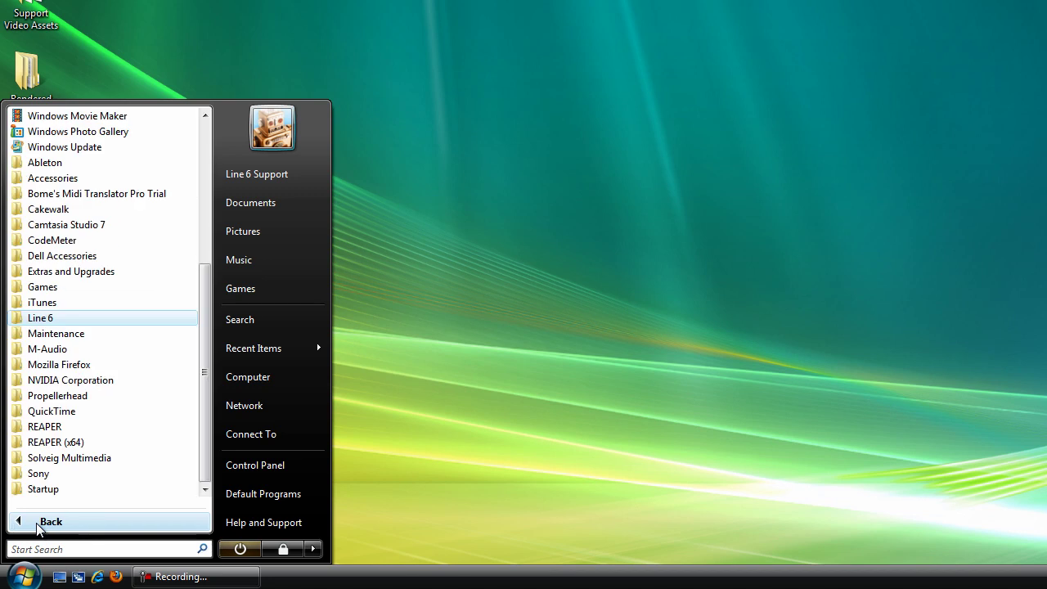
pyautogui.click(46, 320)
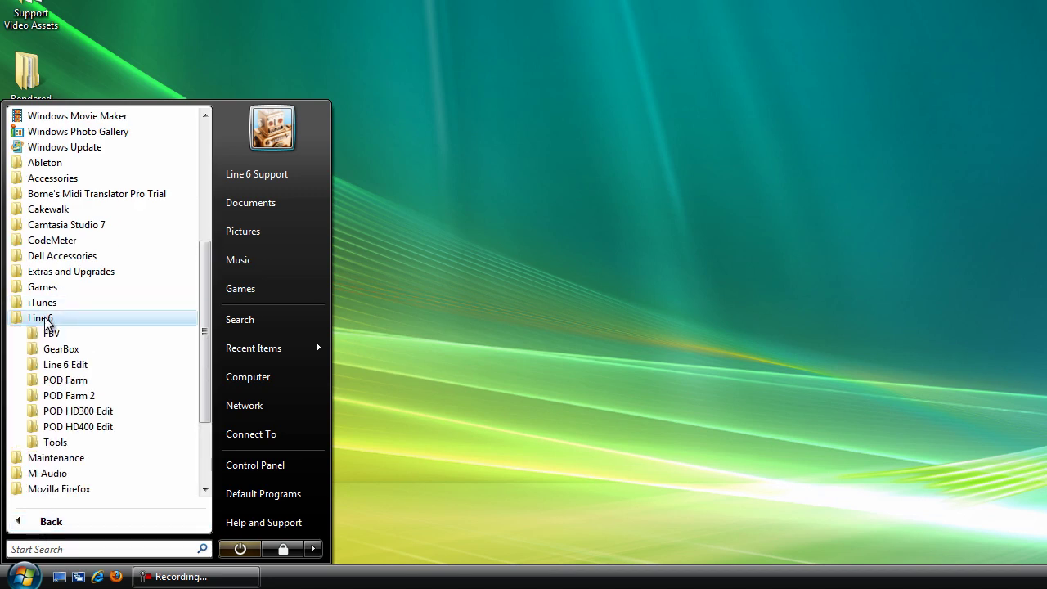
pyautogui.click(47, 441)
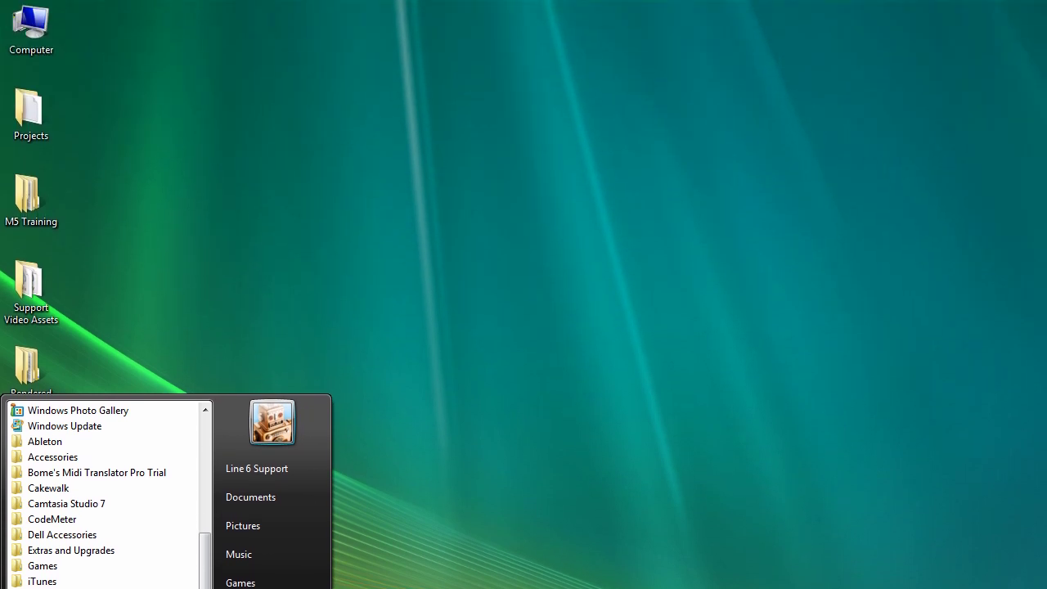
pyautogui.click(90, 458)
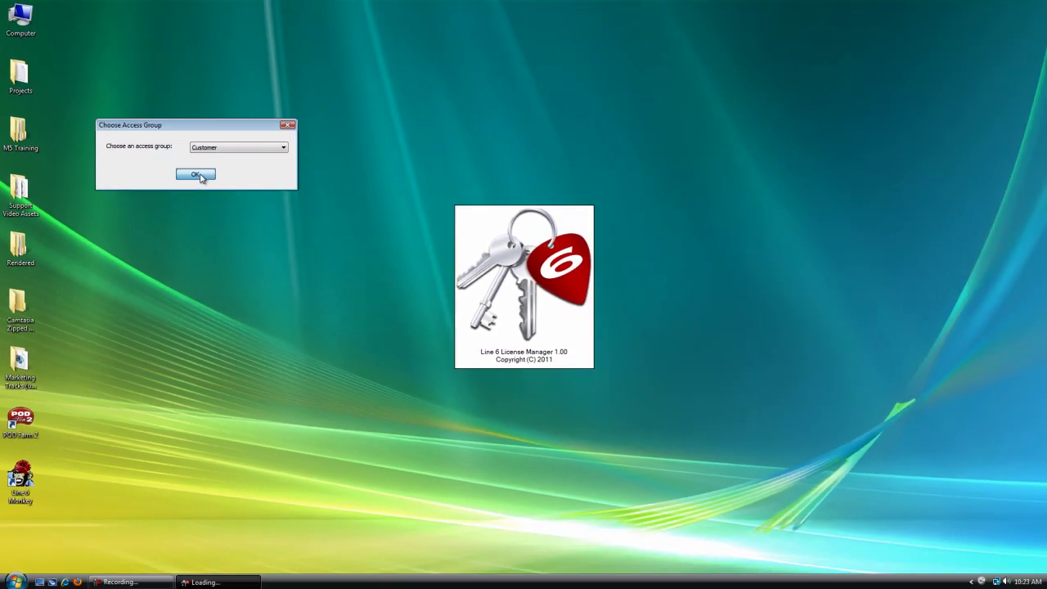
pyautogui.click(292, 260)
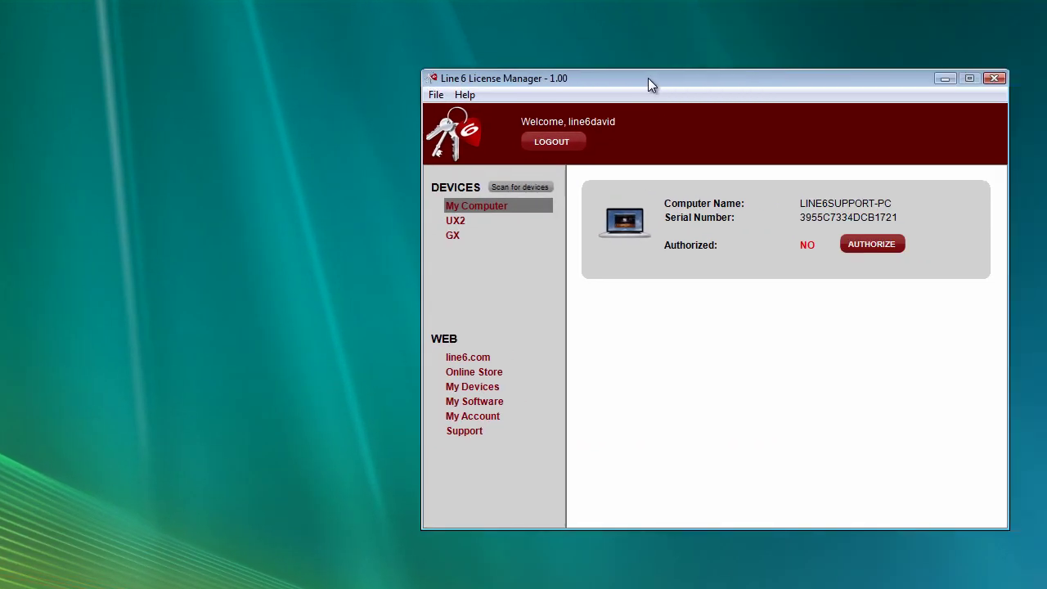
pyautogui.moveTo(648, 77); pyautogui.dragTo(458, 68)
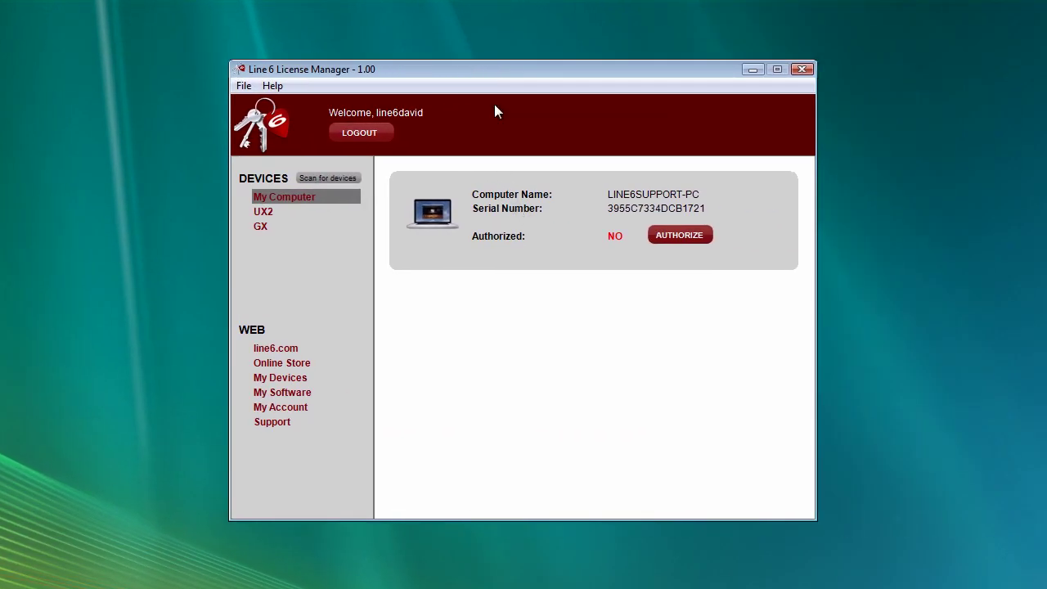
# Step: Check the authorization status of the UX2, GX and My Computer entries, and rescan for connected devices
pyautogui.click(299, 212)
pyautogui.click(301, 223)
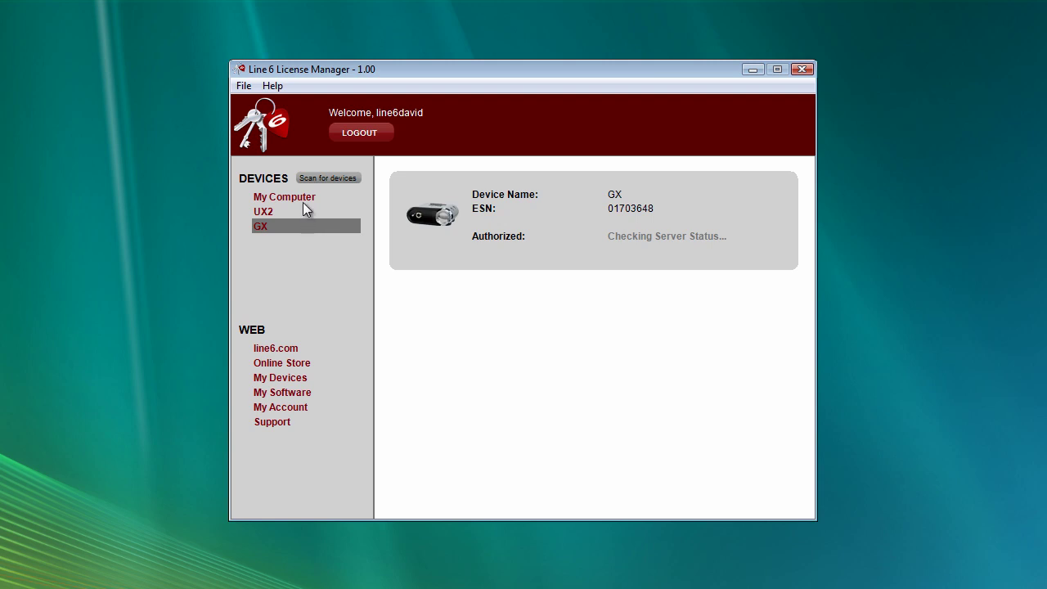
pyautogui.click(303, 208)
pyautogui.click(308, 196)
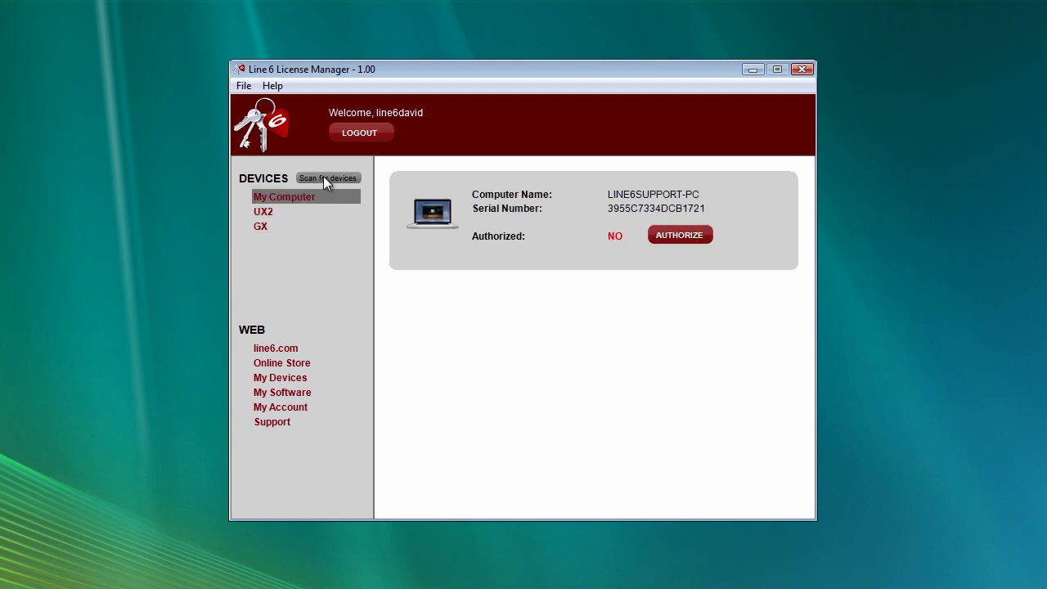
pyautogui.click(324, 178)
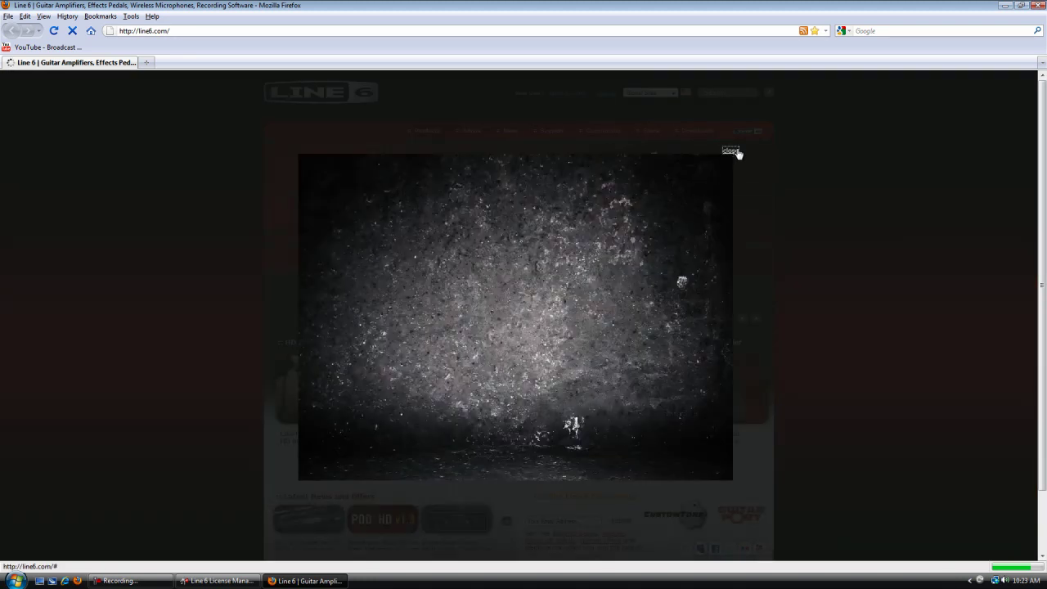
# Step: View the line6.com home page, dismissing its overlay, and the Online Store, and close the browser
pyautogui.click(731, 151)
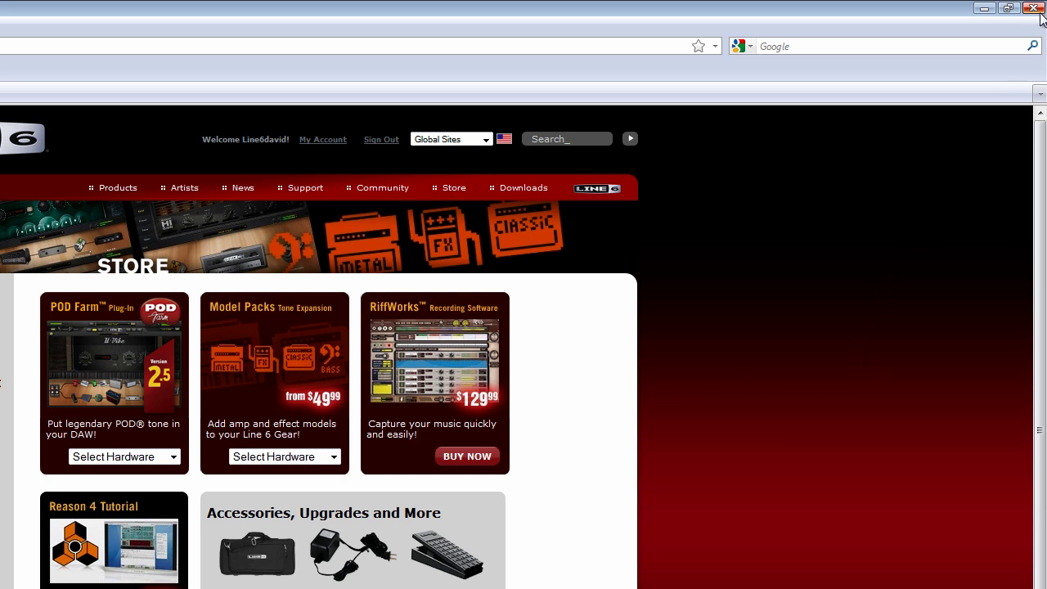
pyautogui.click(1033, 8)
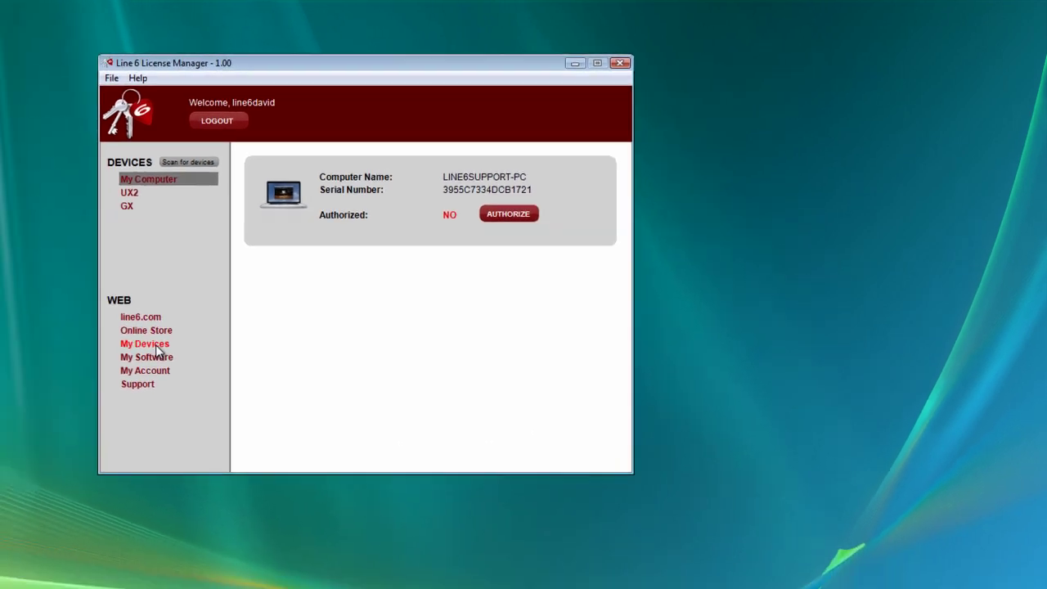
# Step: Open the My Devices web page and examine the status and authorized date of the SV-MFG-D01 and GuitarPort entries
pyautogui.click(70, 378)
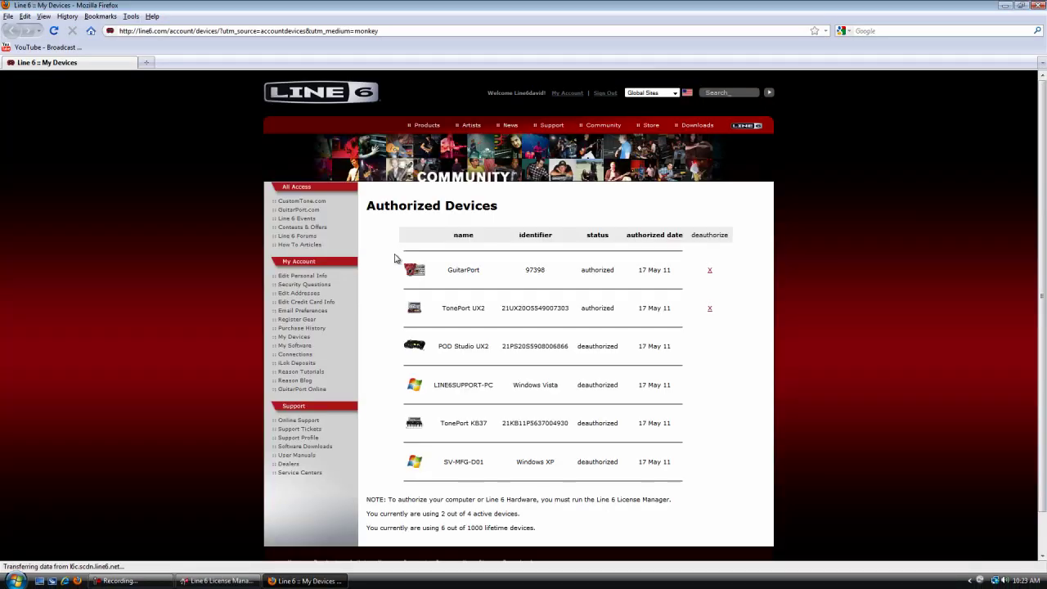
pyautogui.moveTo(699, 468); pyautogui.dragTo(554, 462)
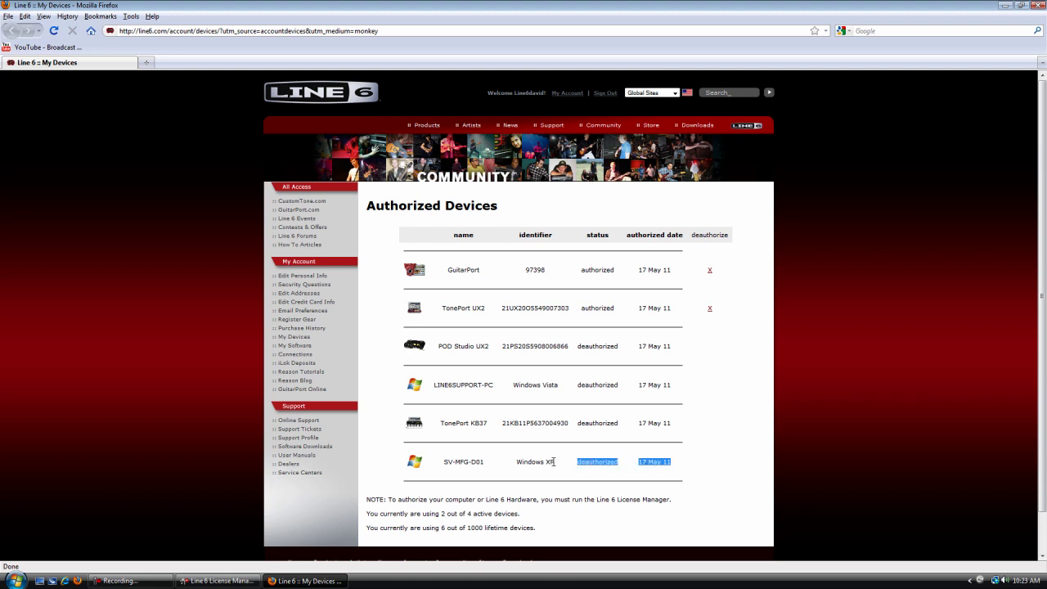
pyautogui.moveTo(679, 272); pyautogui.dragTo(577, 275)
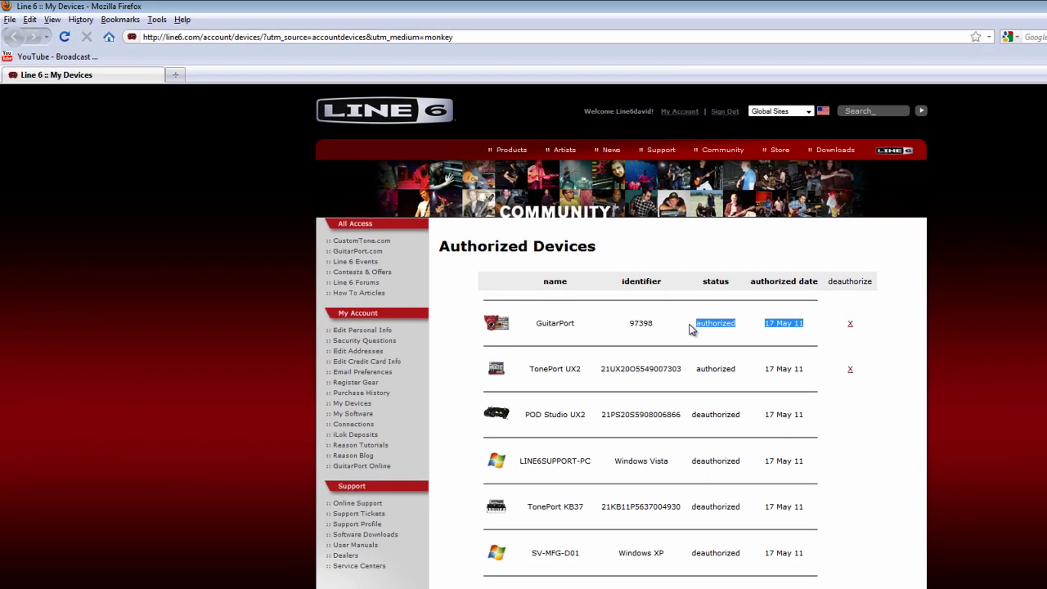
pyautogui.click(580, 273)
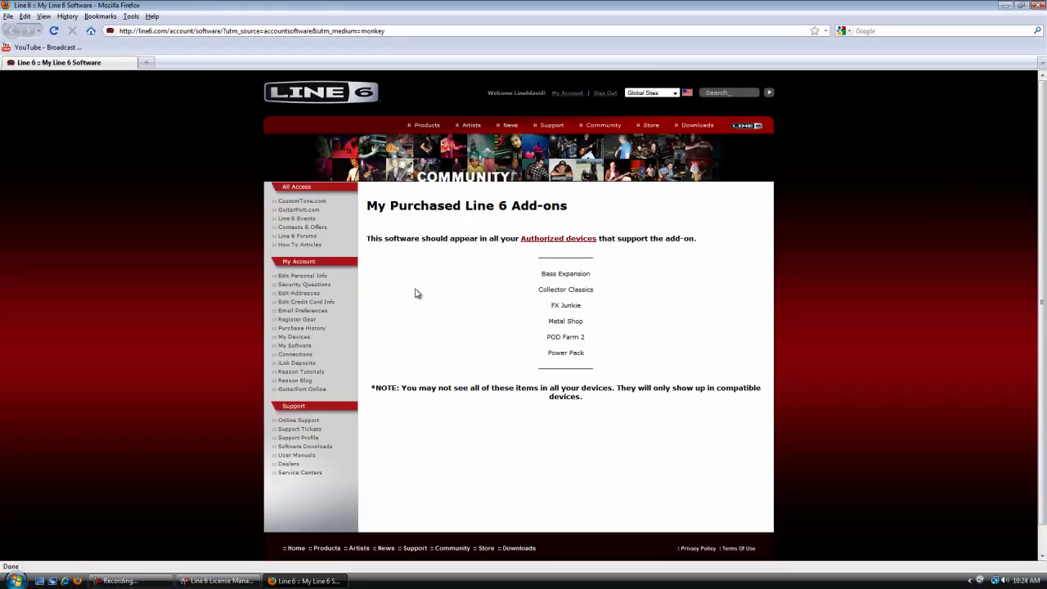
# Step: Examine the list of purchased Line 6 add-ons on the My Software web page and close the browser
pyautogui.moveTo(598, 359); pyautogui.dragTo(533, 275)
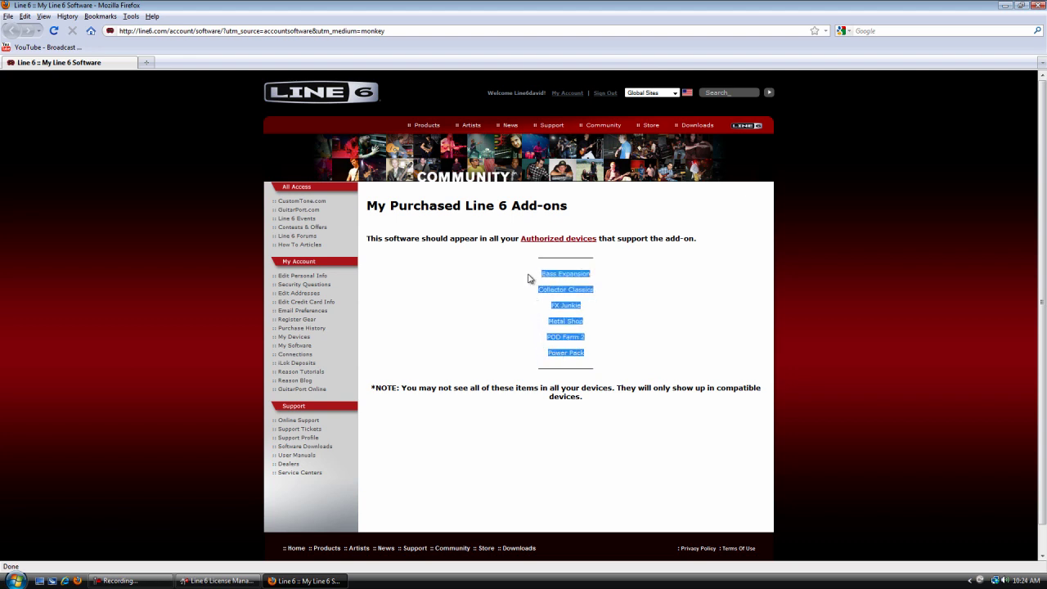
pyautogui.click(639, 279)
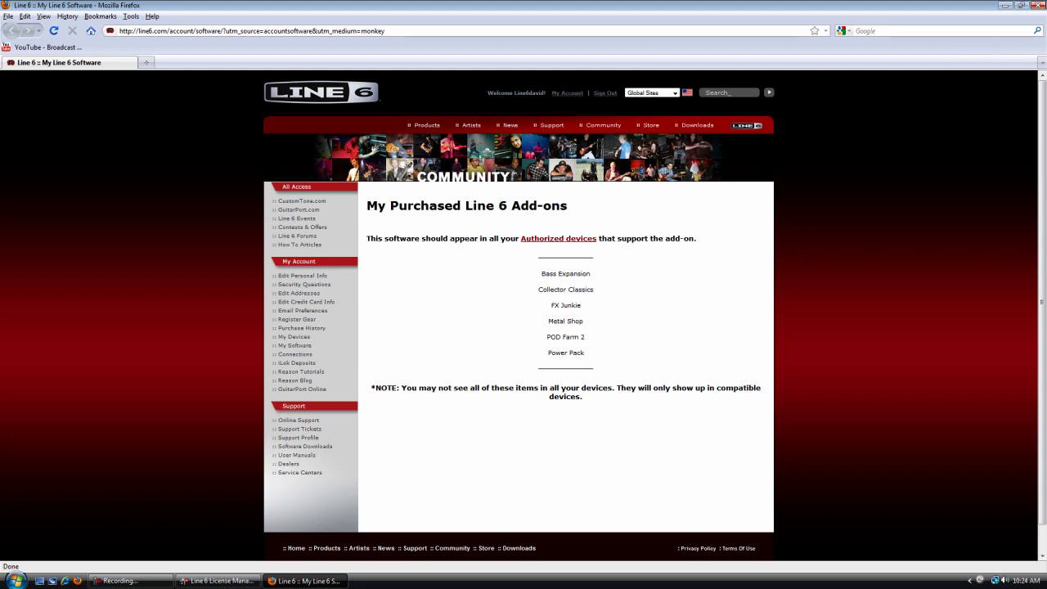
pyautogui.click(1041, 6)
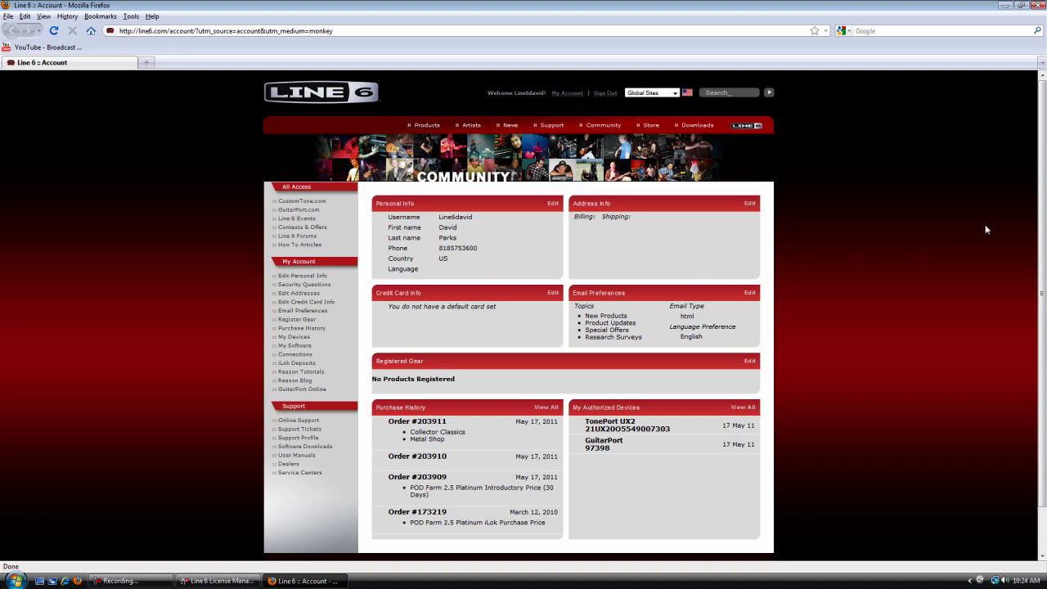
# Step: View the My Account overview and the License Manager FAQ support page, closing the browser after each
pyautogui.click(1041, 6)
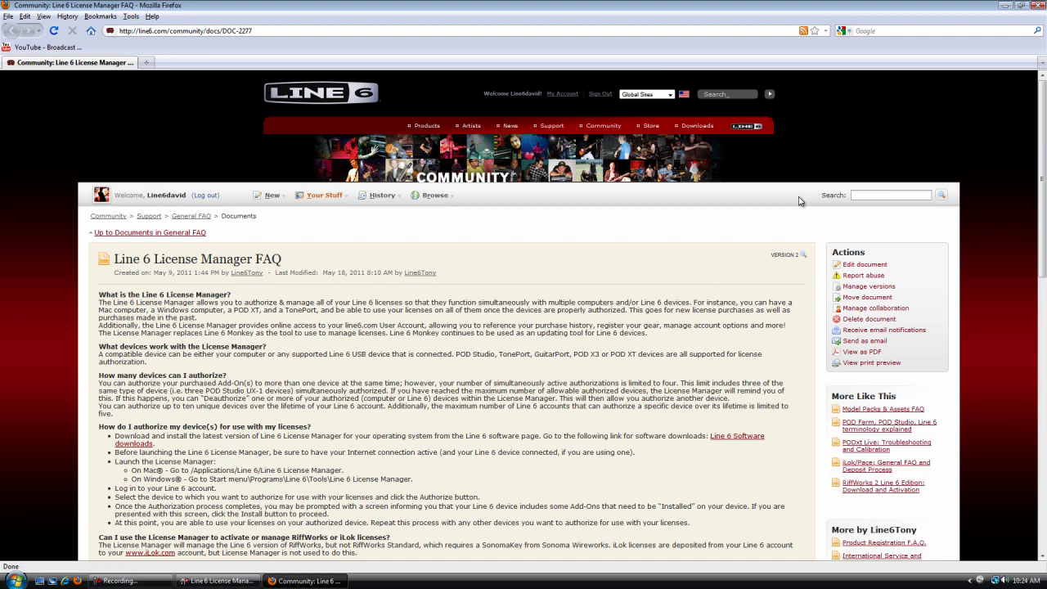
pyautogui.click(1041, 5)
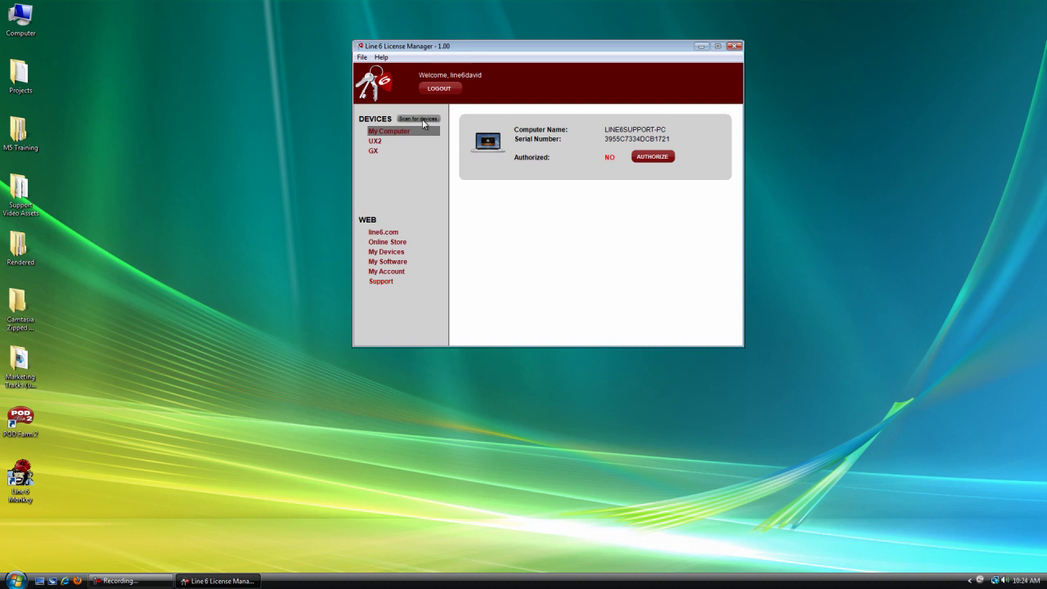
# Step: Authorize My Computer for the purchased add-ons and acknowledge the authorization notice
pyautogui.click(644, 163)
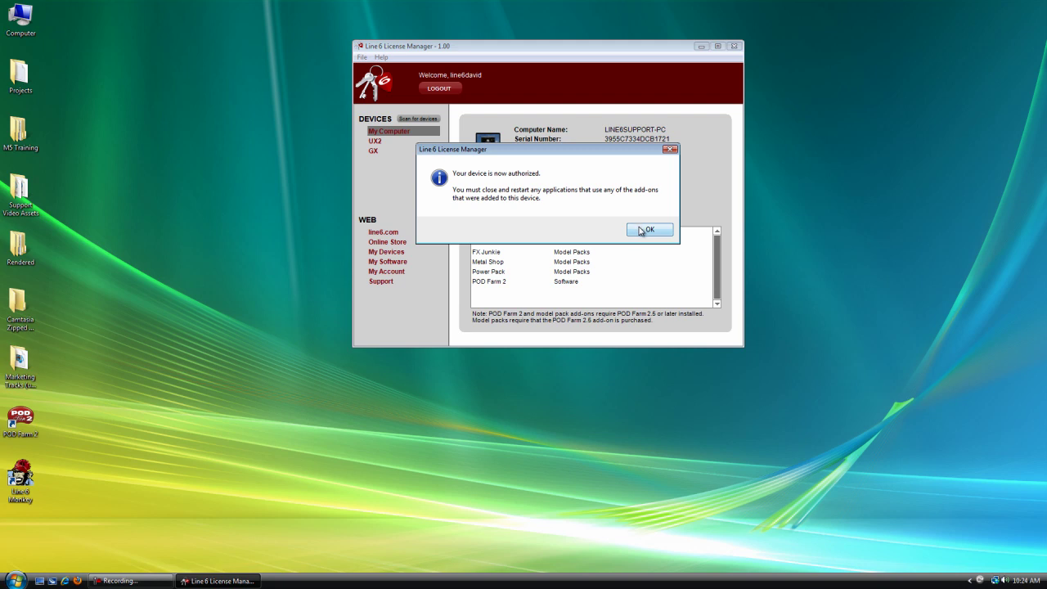
pyautogui.click(642, 230)
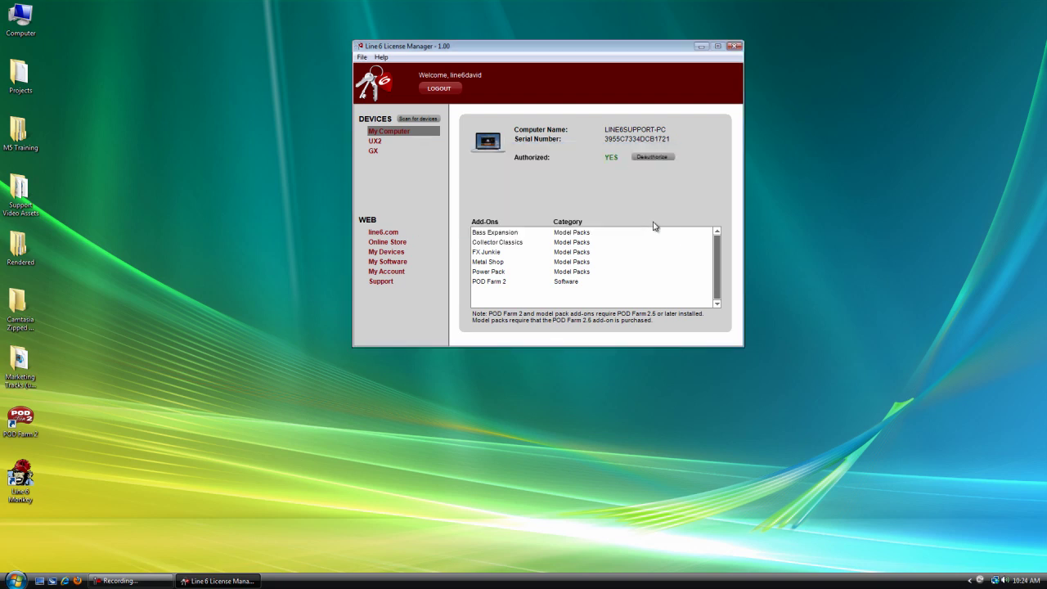
# Step: Authorize the UX2 device for the account's licenses and acknowledge the authorization notice
pyautogui.click(400, 144)
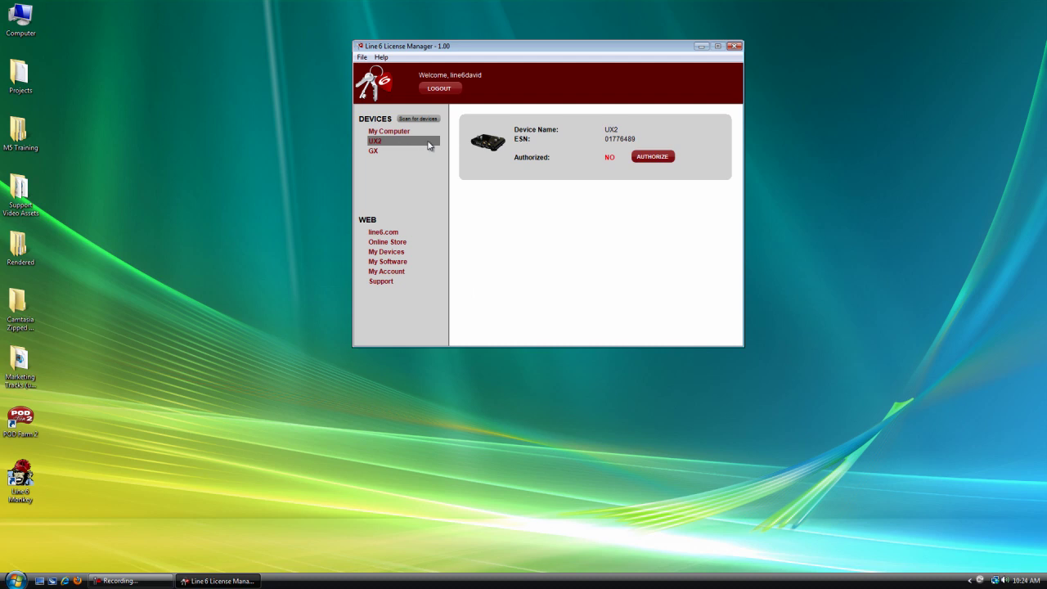
pyautogui.click(662, 159)
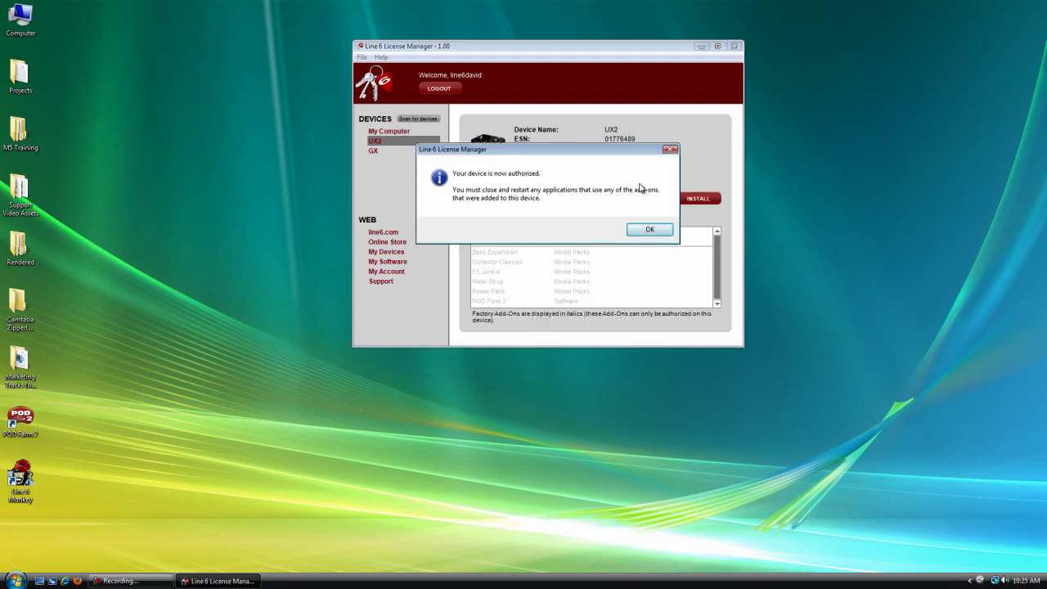
pyautogui.click(645, 230)
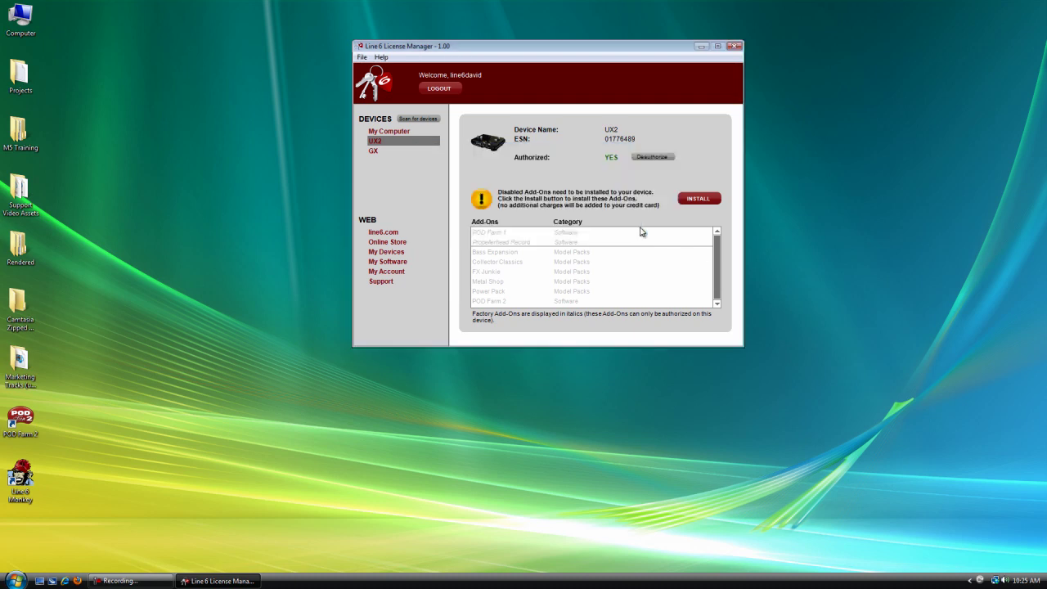
# Step: Install the disabled add-ons on the UX2, confirm the device has been reconnected, and display its add-on list
pyautogui.click(688, 204)
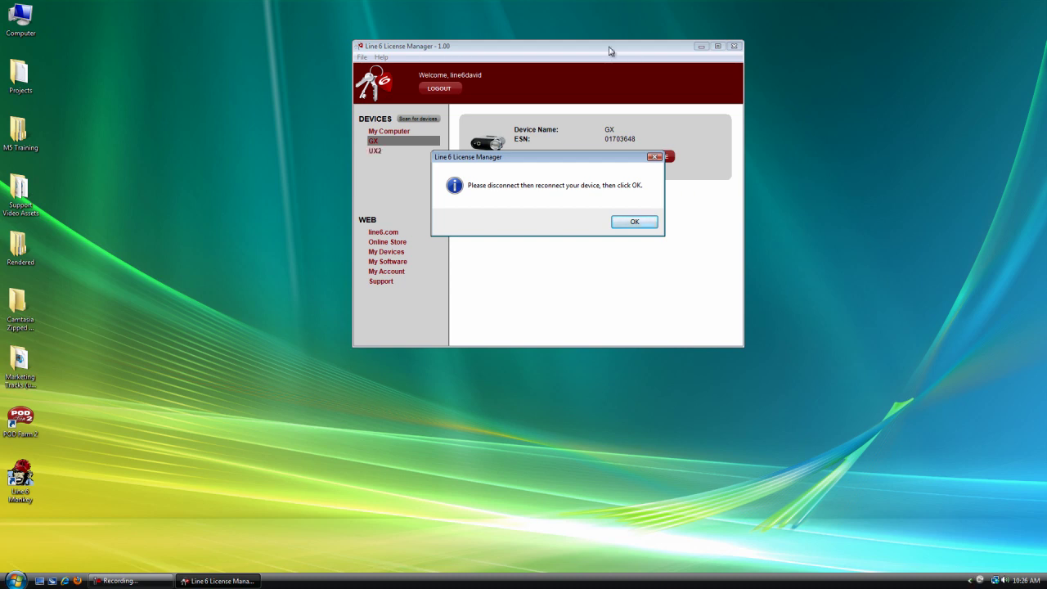
pyautogui.click(628, 228)
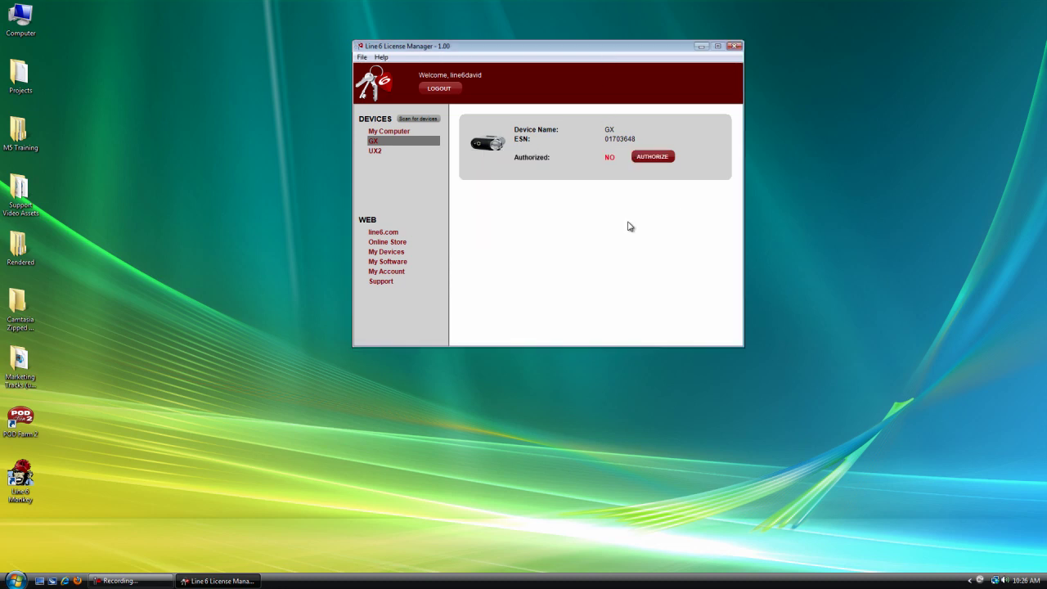
pyautogui.click(375, 150)
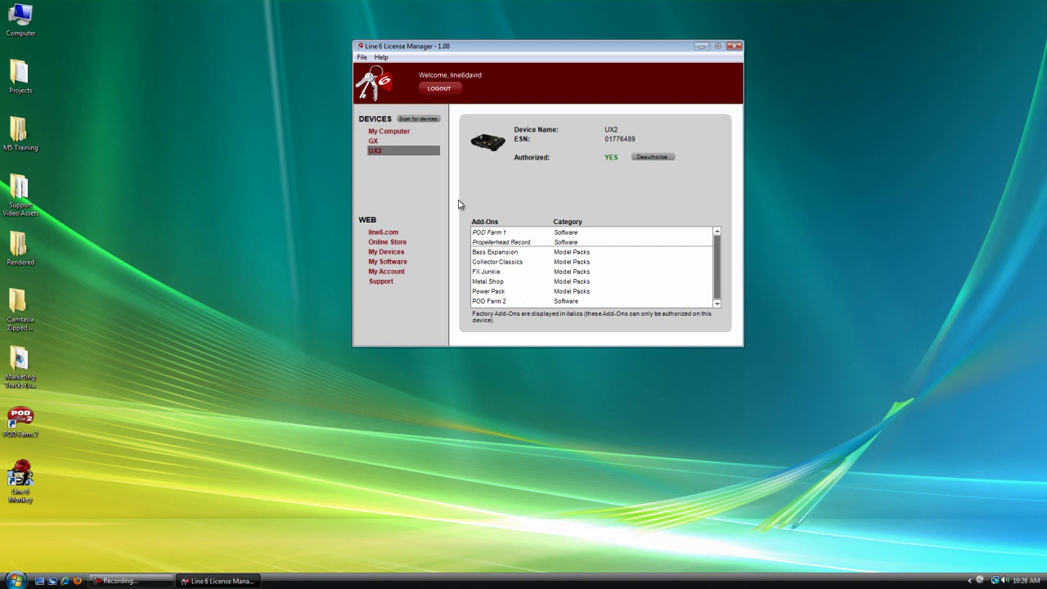
# Step: Try to authorize the GX device and dismiss the resulting message
pyautogui.click(389, 143)
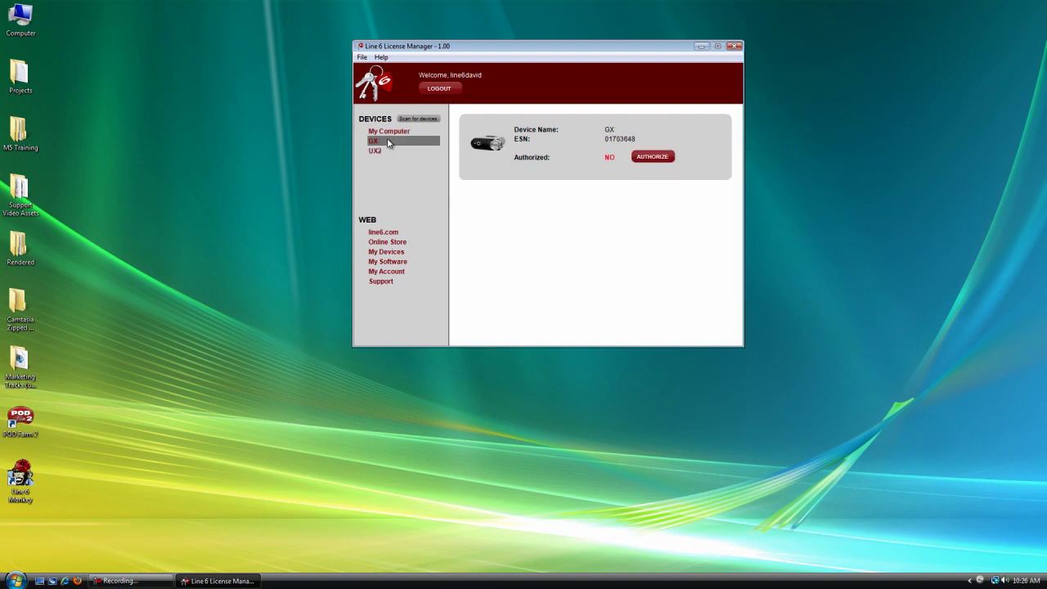
pyautogui.click(645, 157)
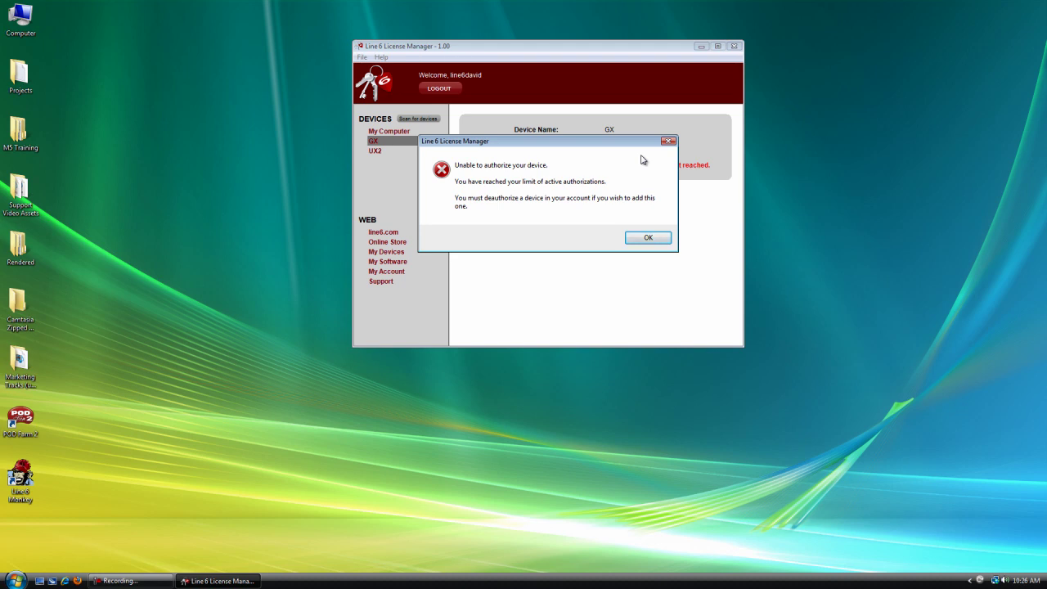
pyautogui.click(642, 242)
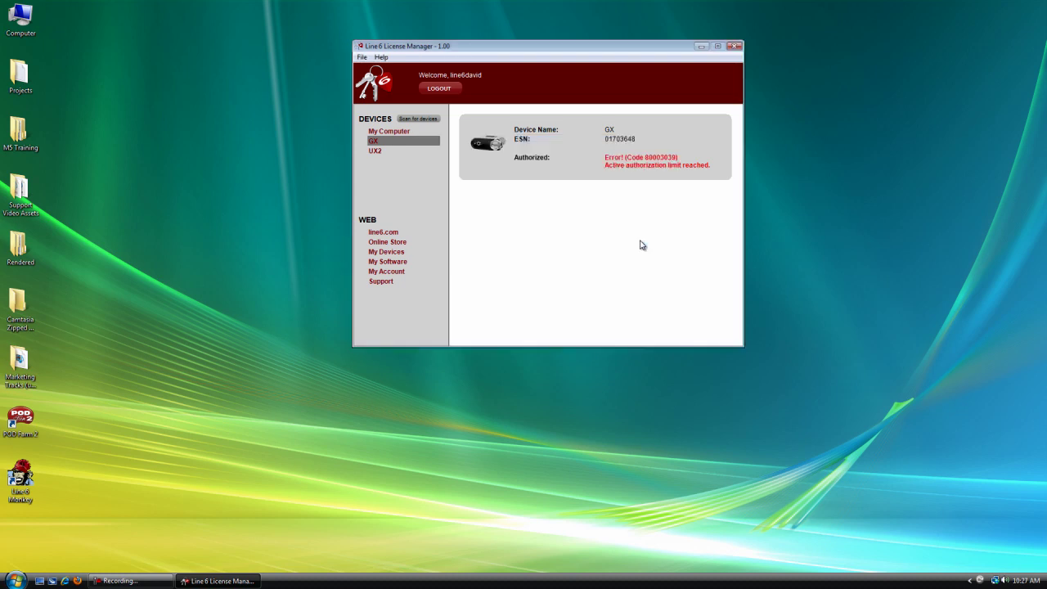
# Step: Deauthorize the UX2 device and confirm the deauthorization
pyautogui.click(381, 153)
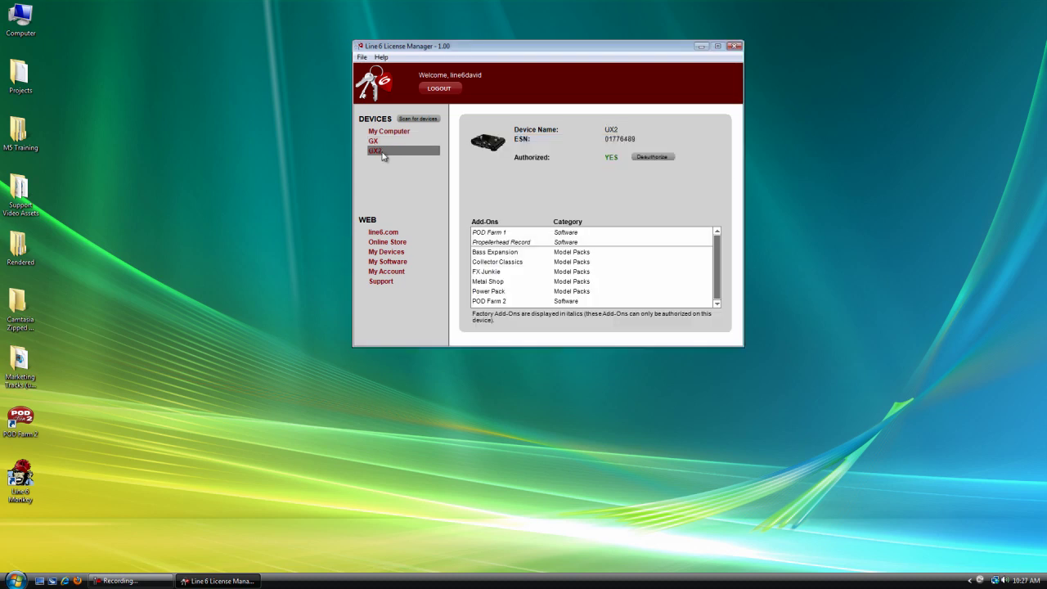
pyautogui.click(655, 158)
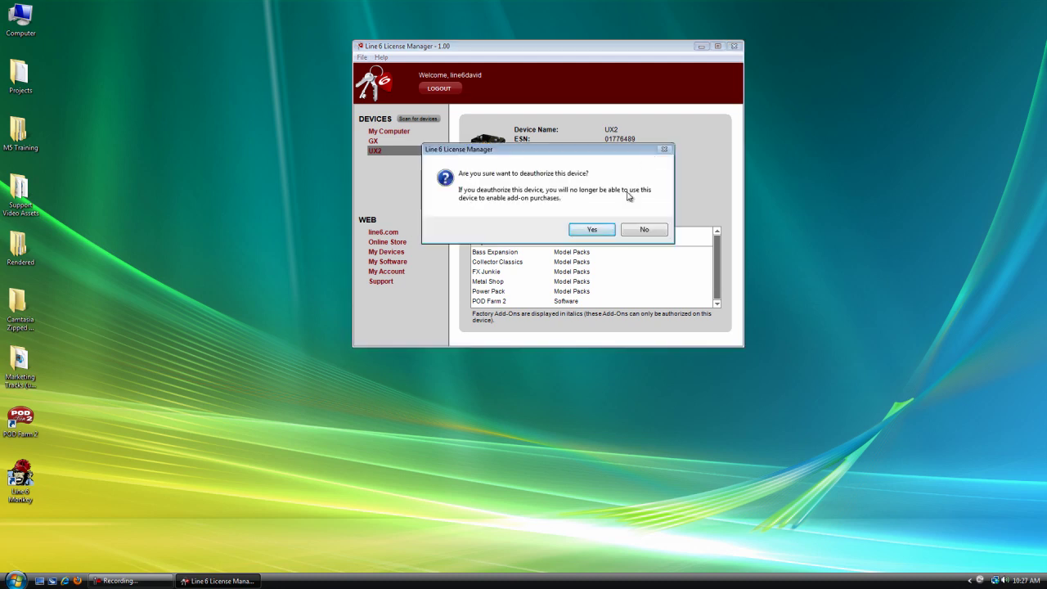
pyautogui.click(592, 230)
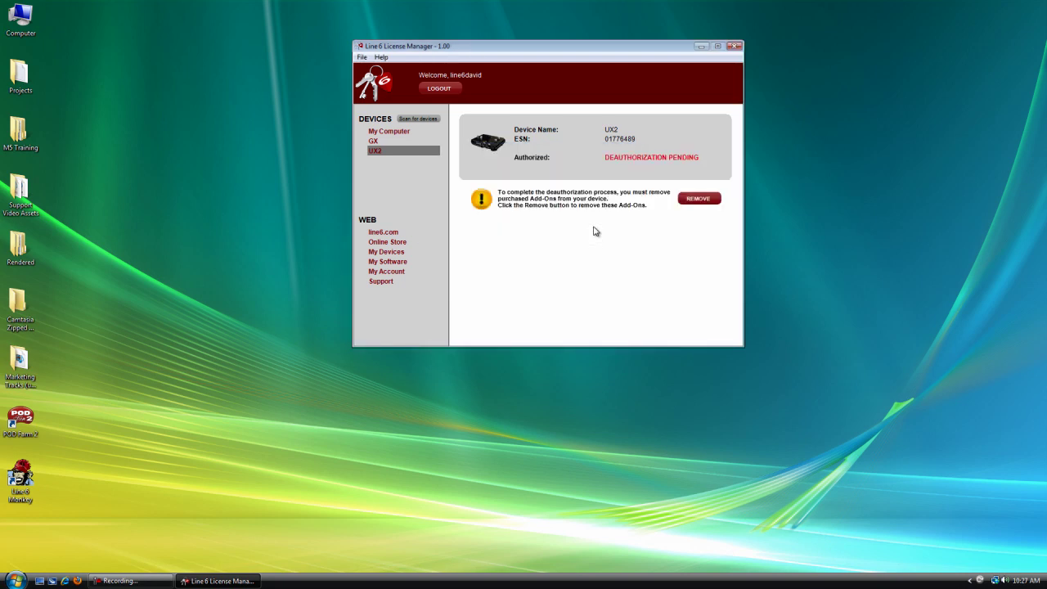
# Step: Remove the purchased add-ons from the UX2, confirm the device has been reconnected, and display its authorization status
pyautogui.click(696, 202)
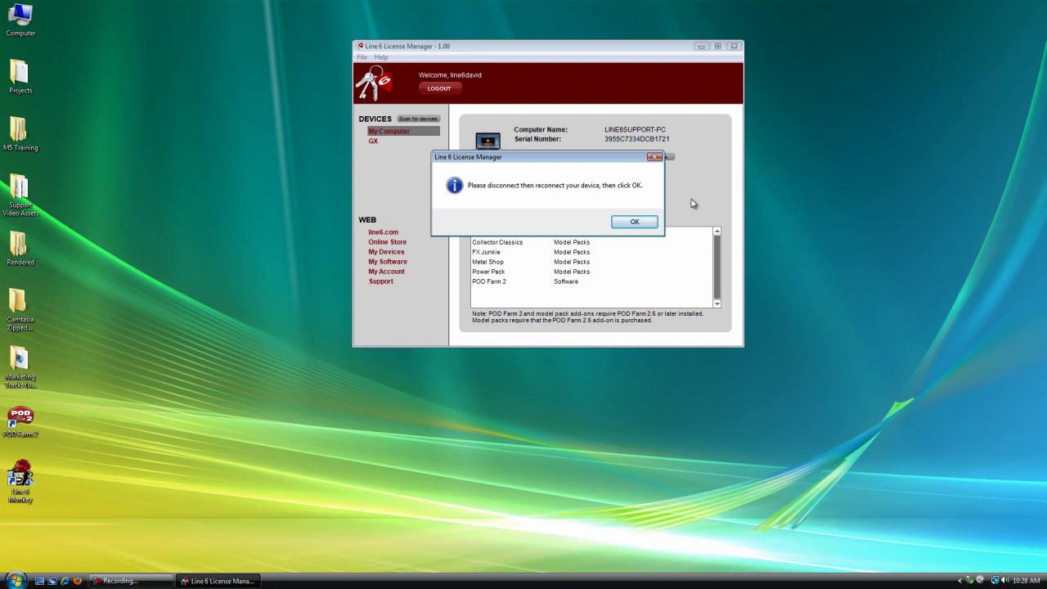
pyautogui.click(624, 223)
pyautogui.click(383, 153)
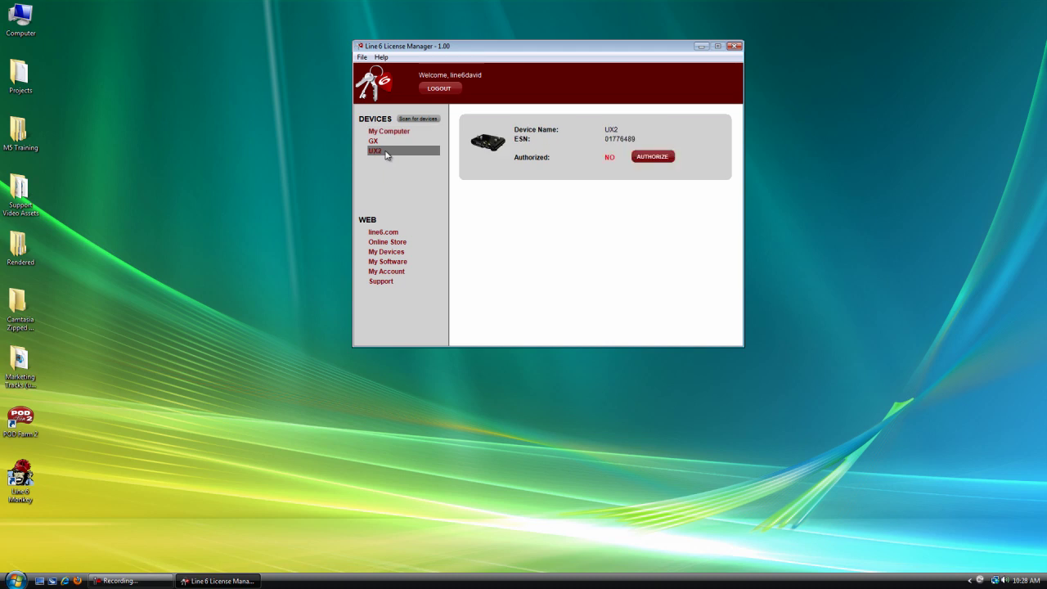
# Step: Authorize the GX device for the account's licenses and acknowledge the authorization notice
pyautogui.click(385, 144)
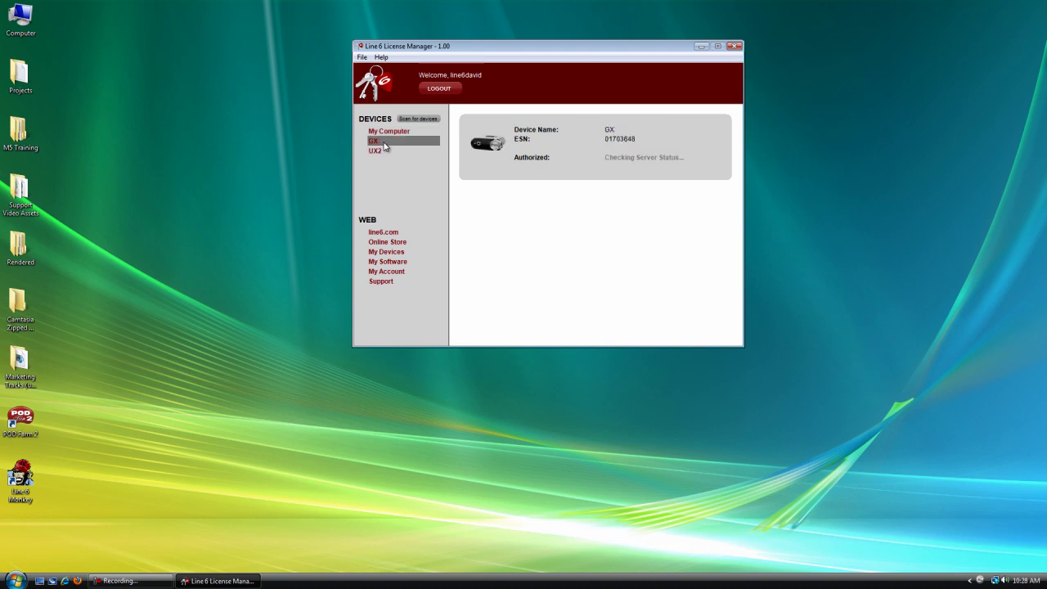
pyautogui.click(660, 157)
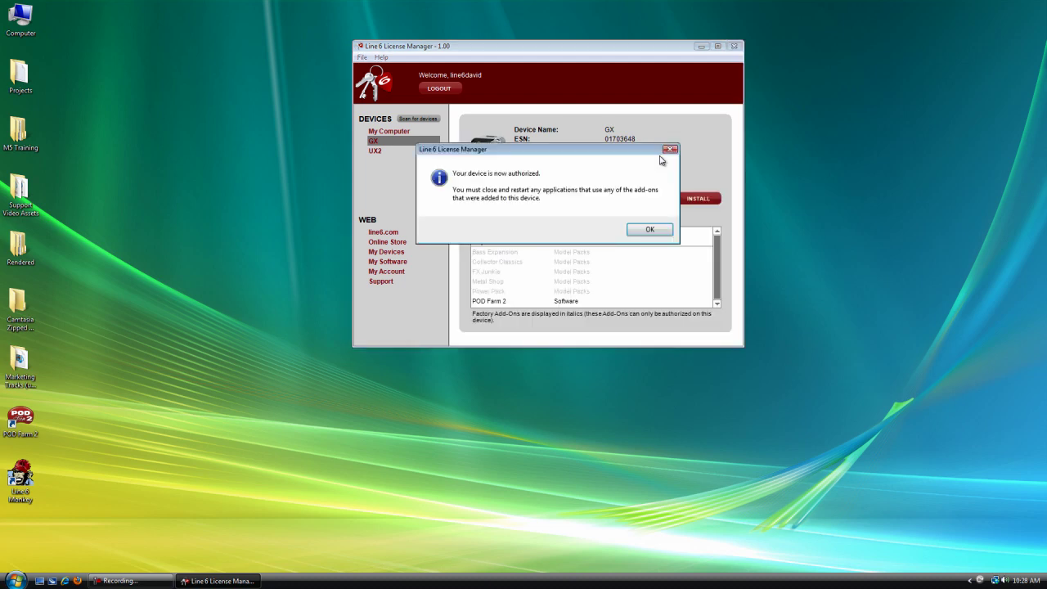
pyautogui.click(650, 231)
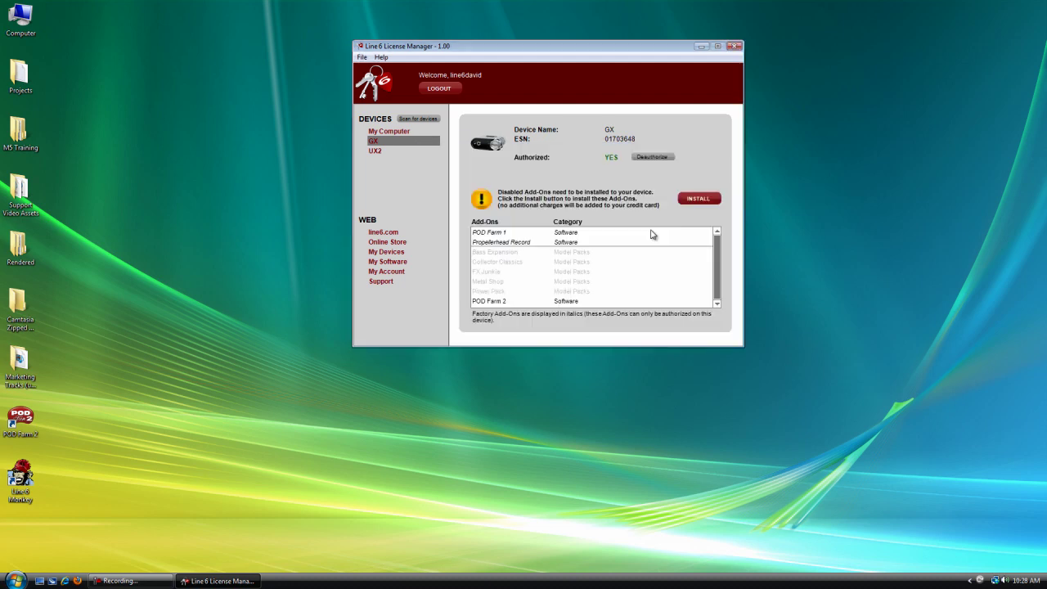
# Step: Install the disabled add-ons on the GX, confirm the device has been reconnected, and display its add-on list
pyautogui.click(698, 200)
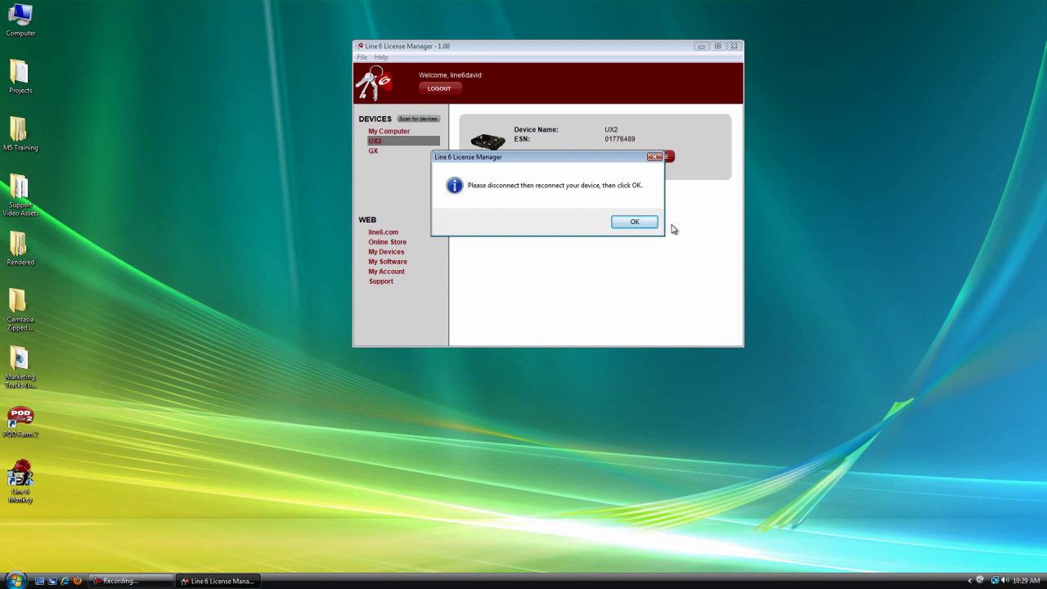
pyautogui.click(634, 224)
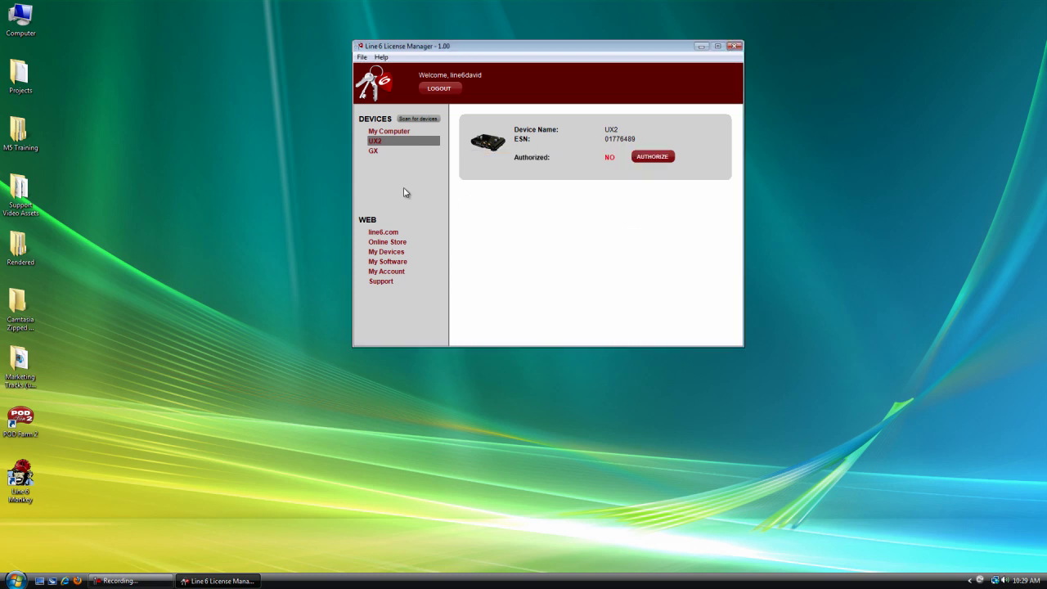
pyautogui.click(373, 153)
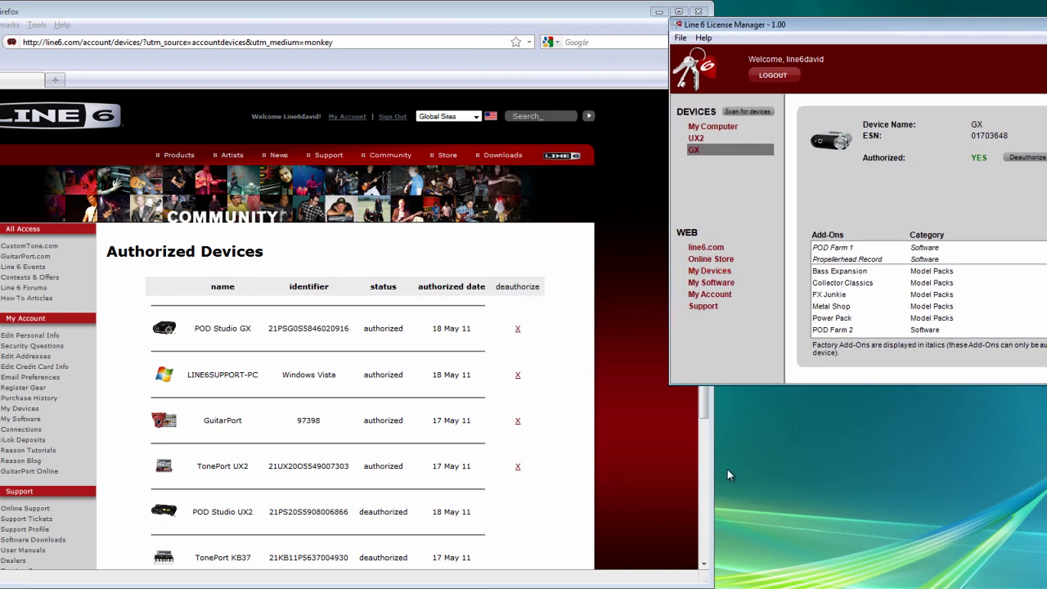
# Step: Check the POD Studio GX and UX2 statuses on the Authorized Devices web page, and display the UX2 in Line 6 License Manager
pyautogui.moveTo(410, 331); pyautogui.dragTo(364, 330)
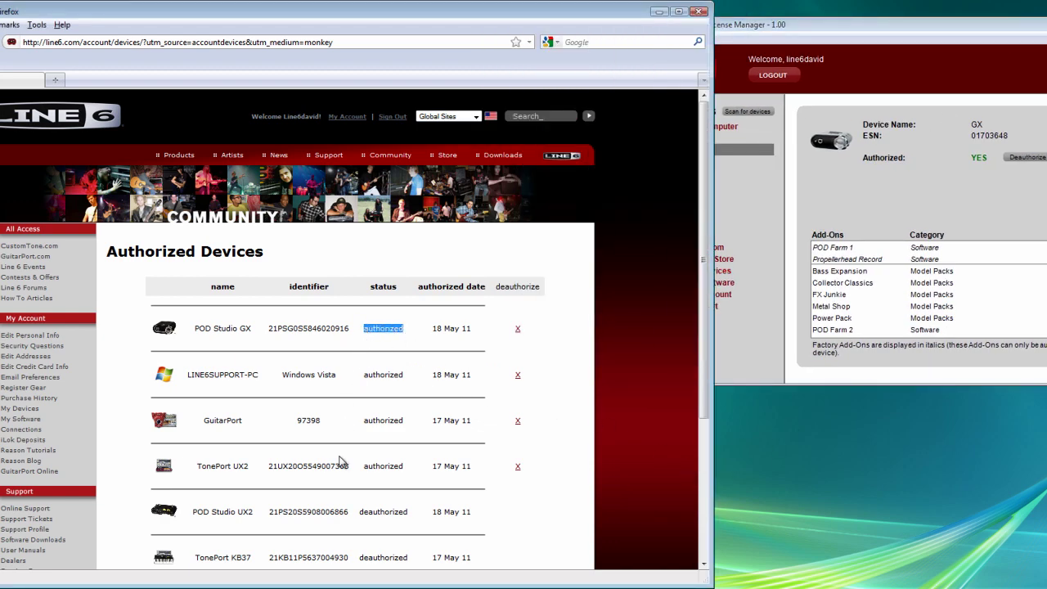
pyautogui.click(253, 530)
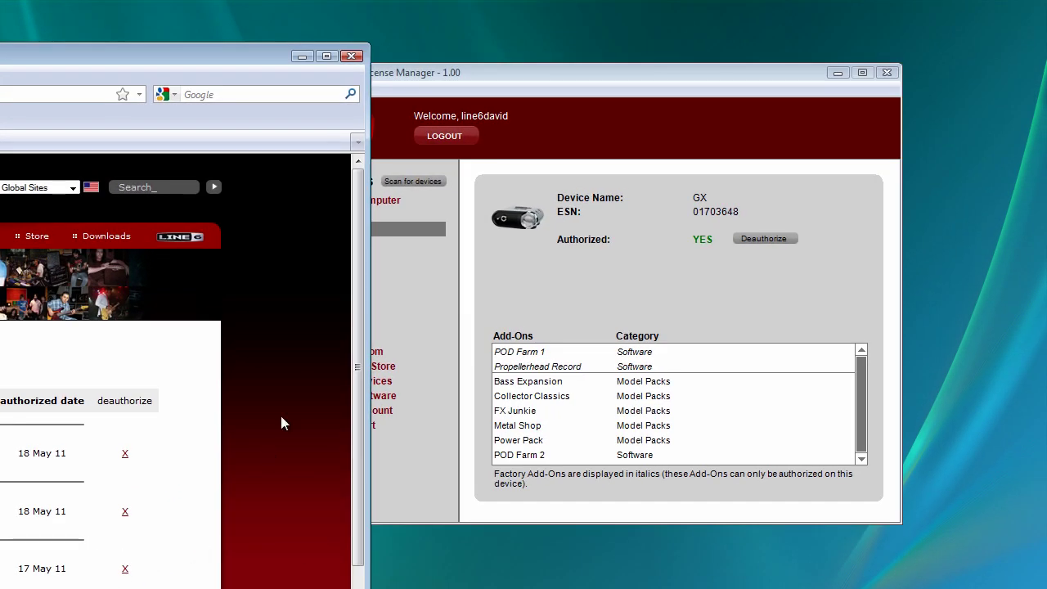
pyautogui.click(545, 77)
pyautogui.click(368, 215)
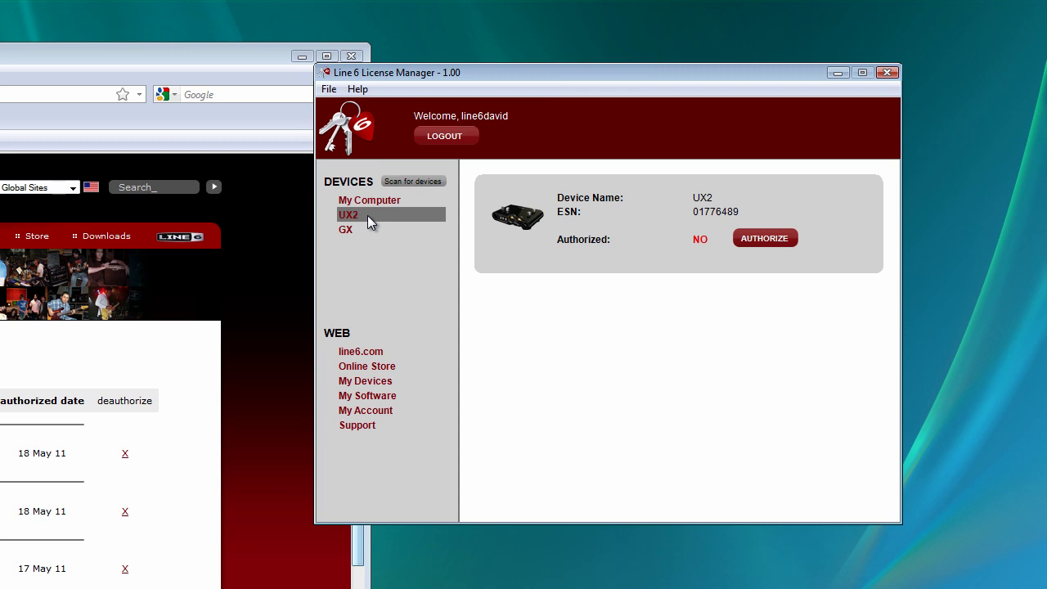